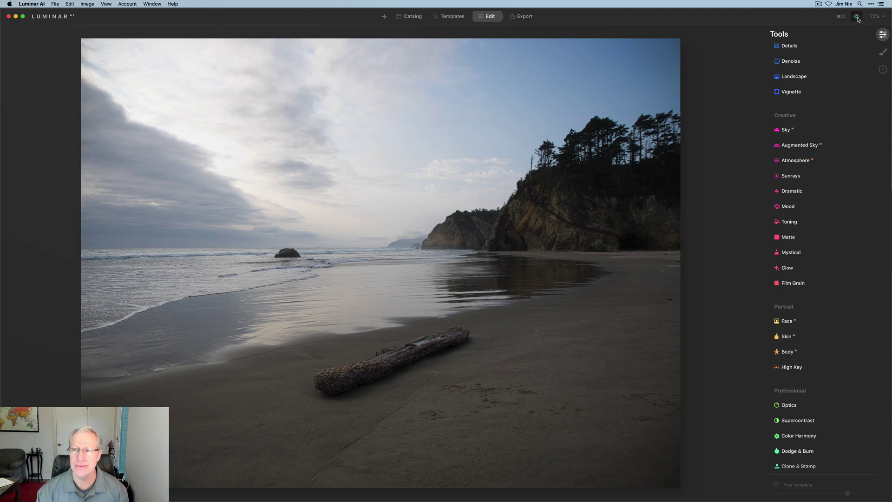
# Show the before/after split view, sweep the divider across the beach photo, then turn it off
pyautogui.click(841, 16)
pyautogui.moveTo(380, 238); pyautogui.dragTo(226, 237)
pyautogui.click(841, 16)
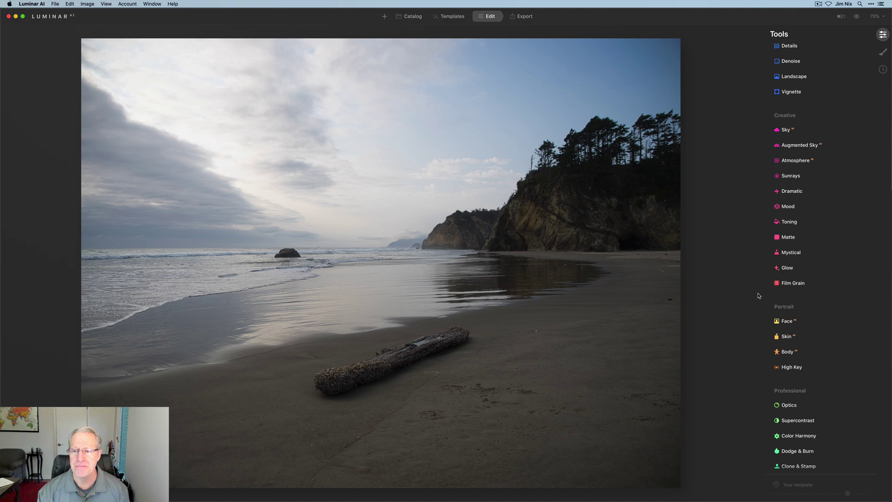
# Expand Color Harmony and sweep Brilliance through its range, leaving it at 37
pyautogui.click(805, 437)
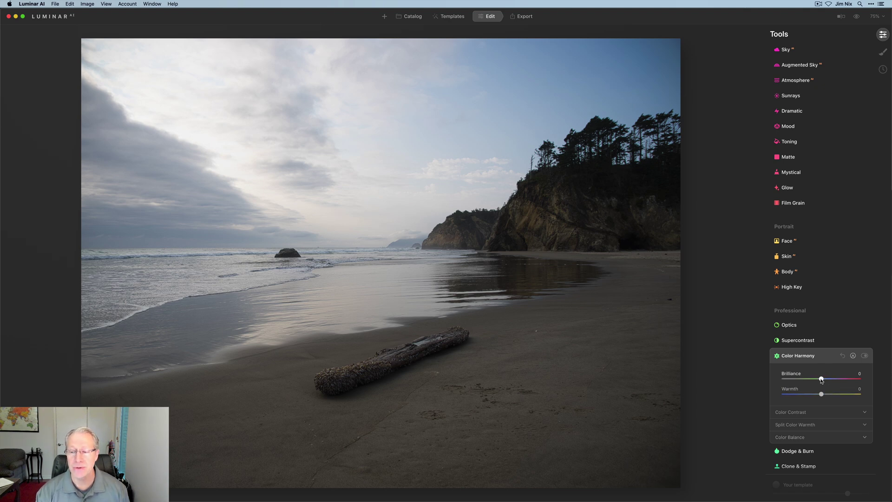
pyautogui.moveTo(821, 380); pyautogui.dragTo(859, 379)
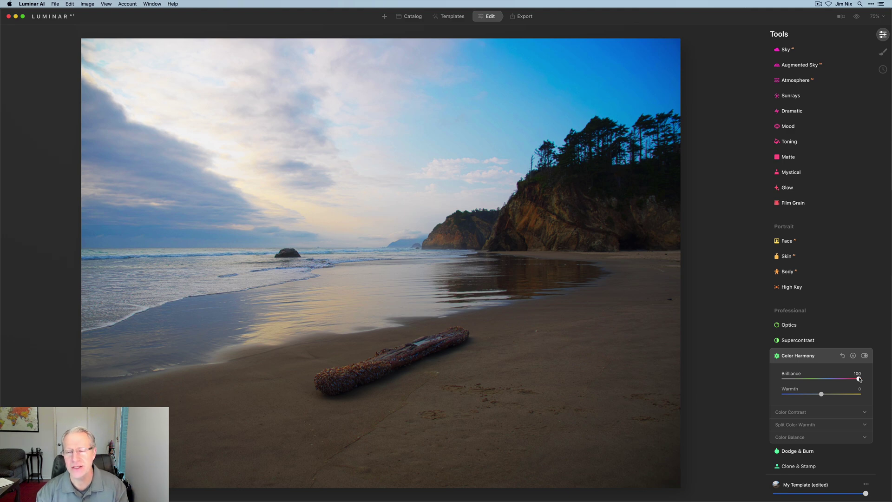
pyautogui.moveTo(859, 379); pyautogui.dragTo(836, 379)
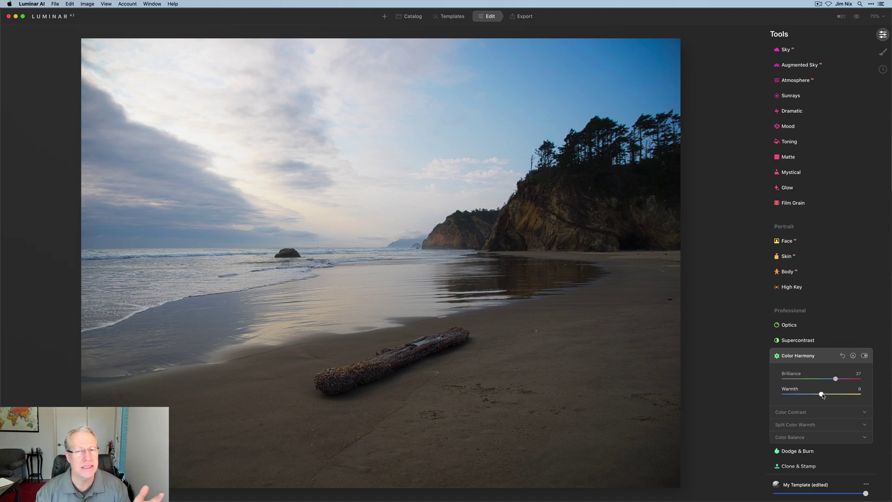
# Cool the photo with Warmth near -70, then fine-tune Warmth up to -61
pyautogui.moveTo(822, 395); pyautogui.dragTo(796, 393)
pyautogui.scroll(-1, 822, 397)
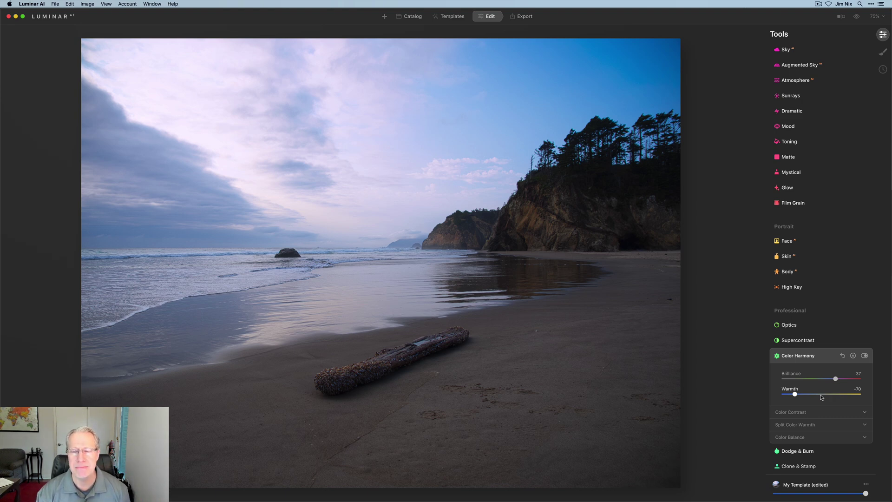
pyautogui.scroll(10, 810, 209)
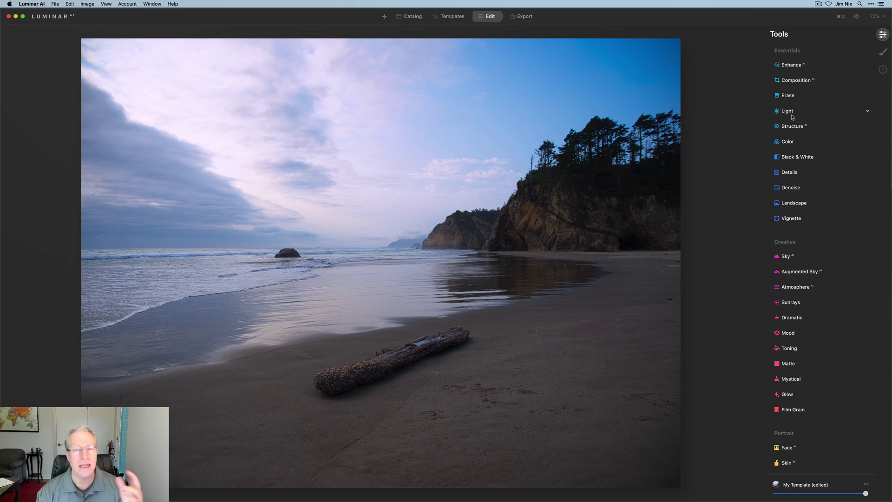
pyautogui.scroll(-5, 820, 181)
pyautogui.click(799, 465)
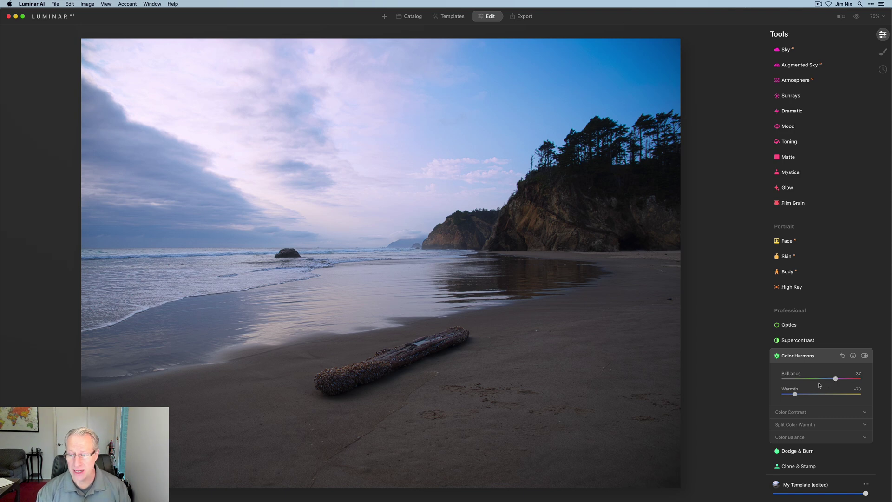
pyautogui.moveTo(794, 394); pyautogui.dragTo(798, 395)
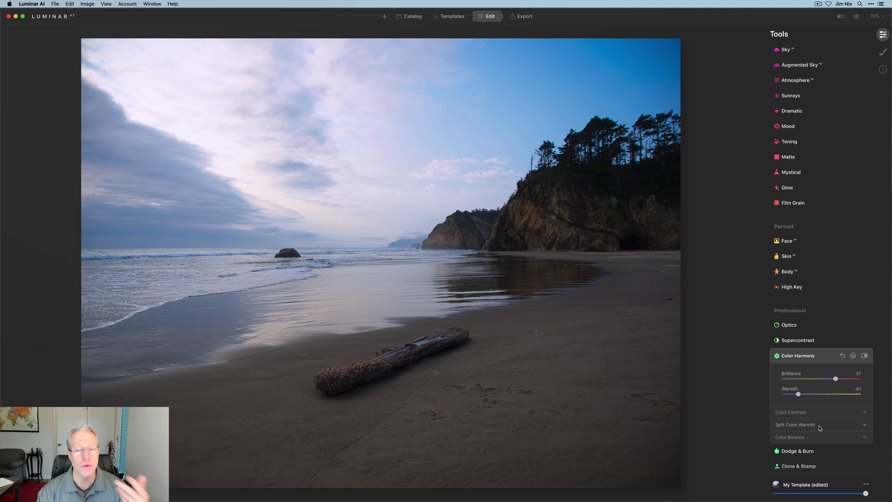
# Reset Color Harmony to zero, then set Color Contrast Amount to 2 and Hue to 34
pyautogui.click(842, 356)
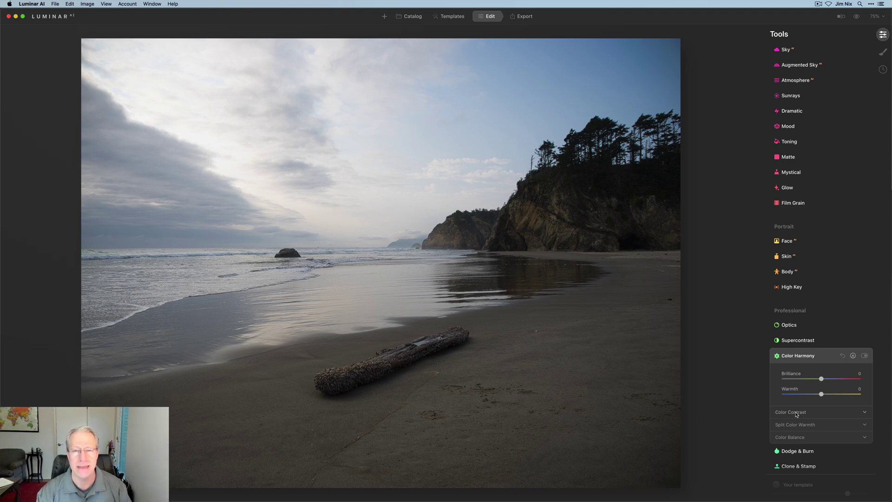
pyautogui.click(797, 413)
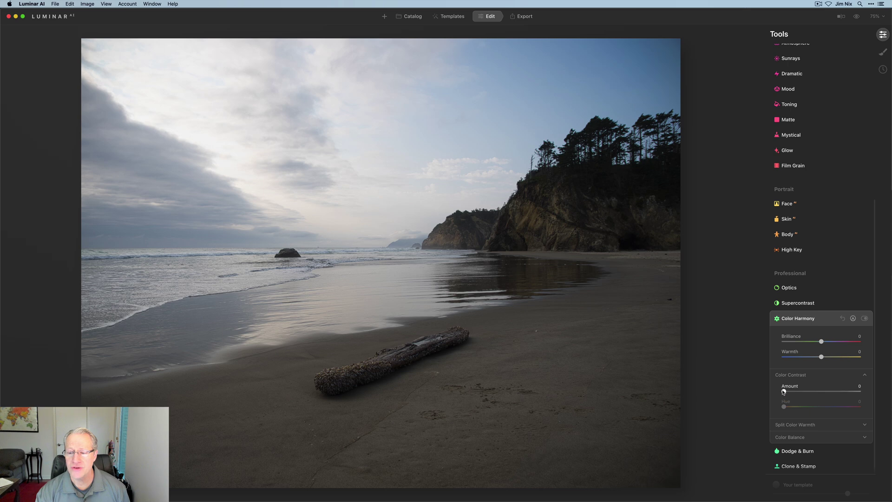
pyautogui.moveTo(784, 392); pyautogui.dragTo(785, 391)
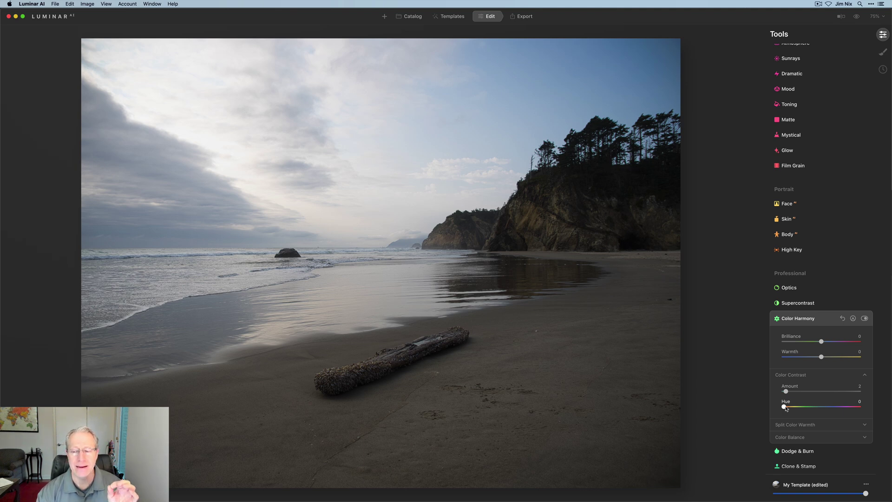
pyautogui.moveTo(785, 408); pyautogui.dragTo(793, 409)
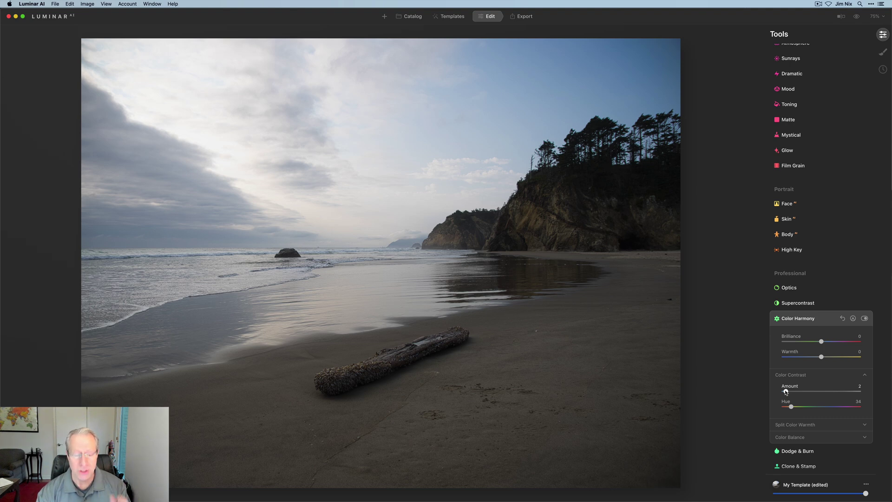
pyautogui.press('super+Tab')
pyautogui.press('super+Tab')
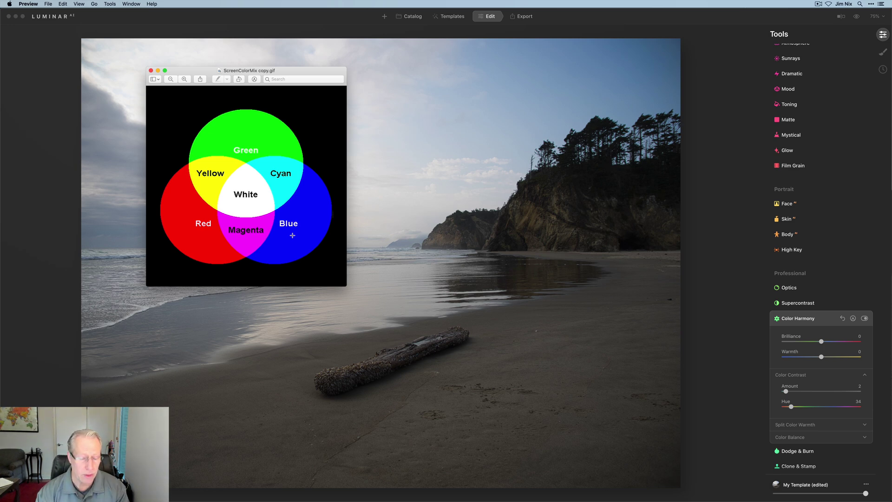
pyautogui.press('super+q')
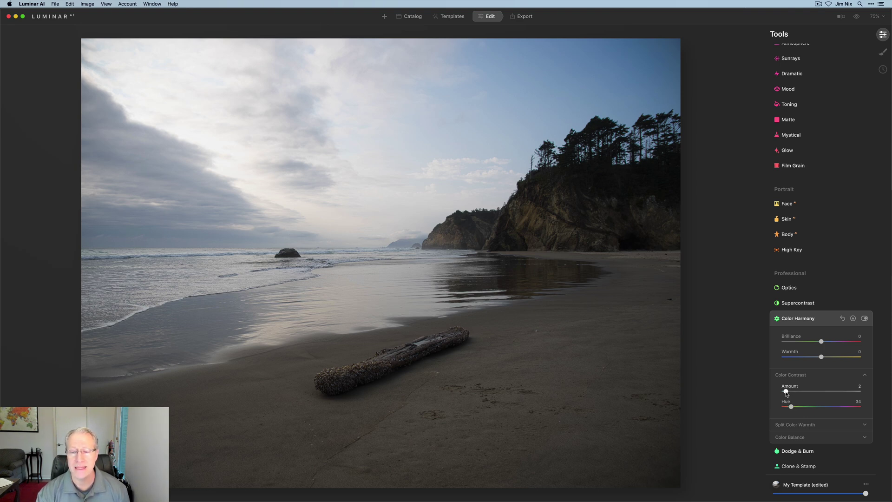
# Boost Color Contrast Amount to 87 and toggle Color Harmony off and on to compare
pyautogui.moveTo(785, 392); pyautogui.dragTo(849, 390)
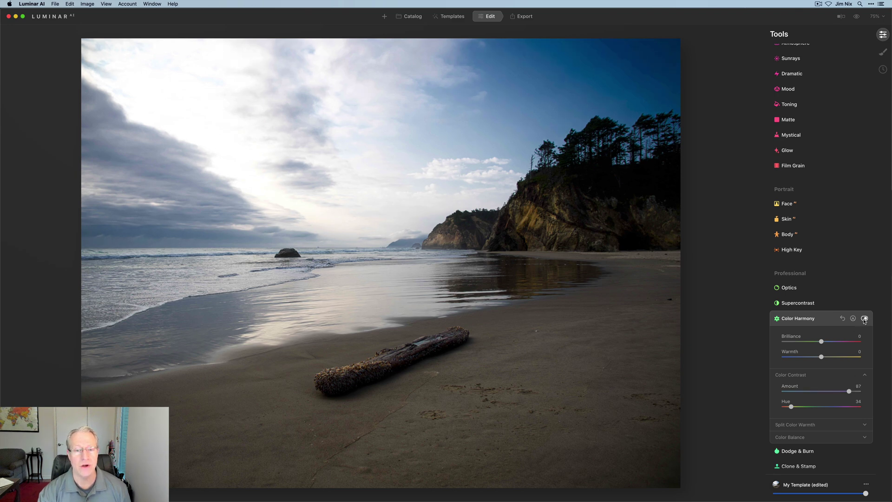
pyautogui.click(864, 319)
pyautogui.click(864, 318)
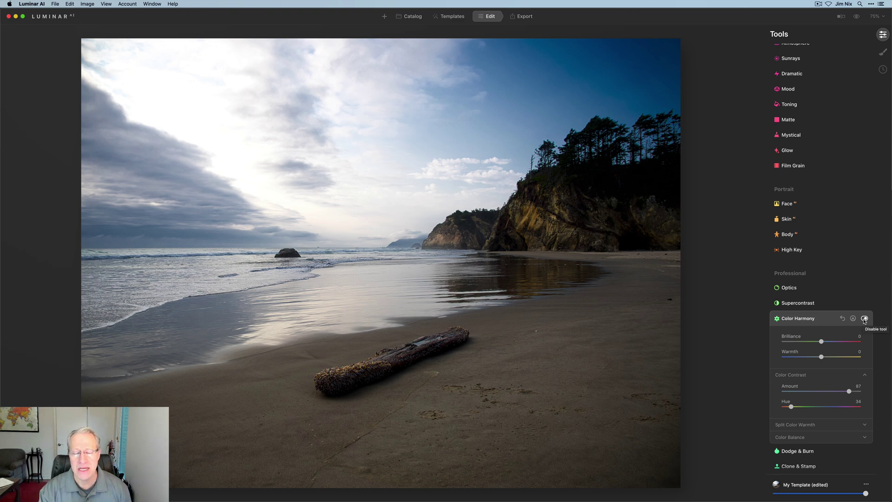
pyautogui.click(864, 319)
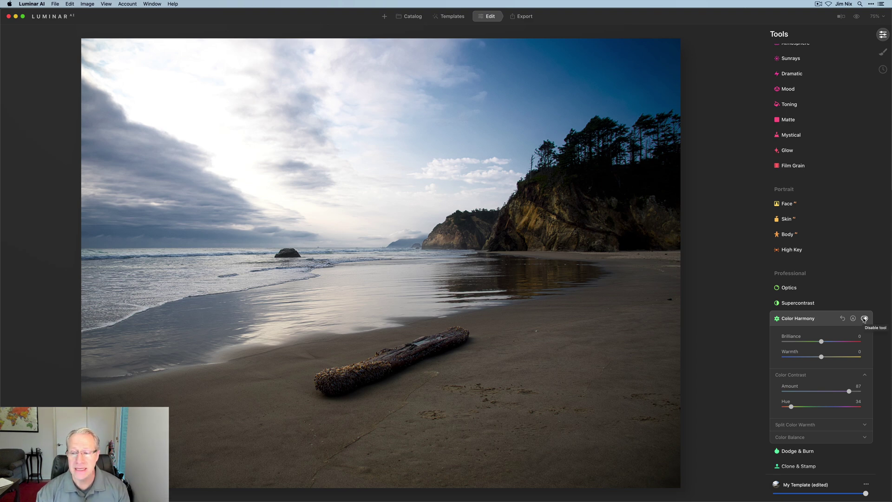
# Try Color Contrast at Hue 223 with Amount around 86, then reset it to 0
pyautogui.click(842, 319)
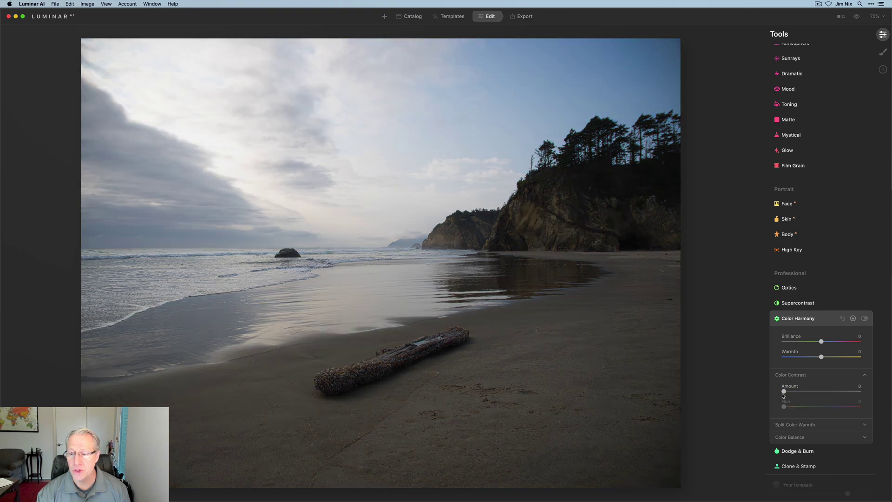
pyautogui.moveTo(783, 391); pyautogui.dragTo(840, 385)
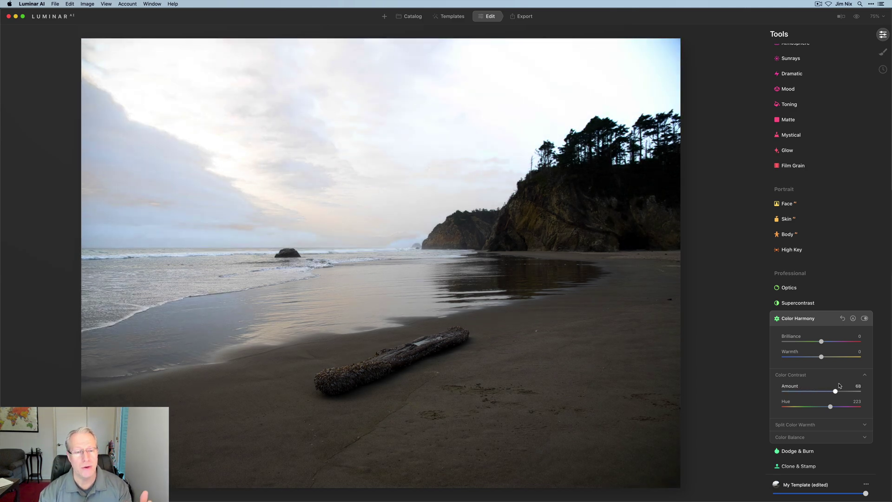
pyautogui.moveTo(840, 385); pyautogui.dragTo(682, 384)
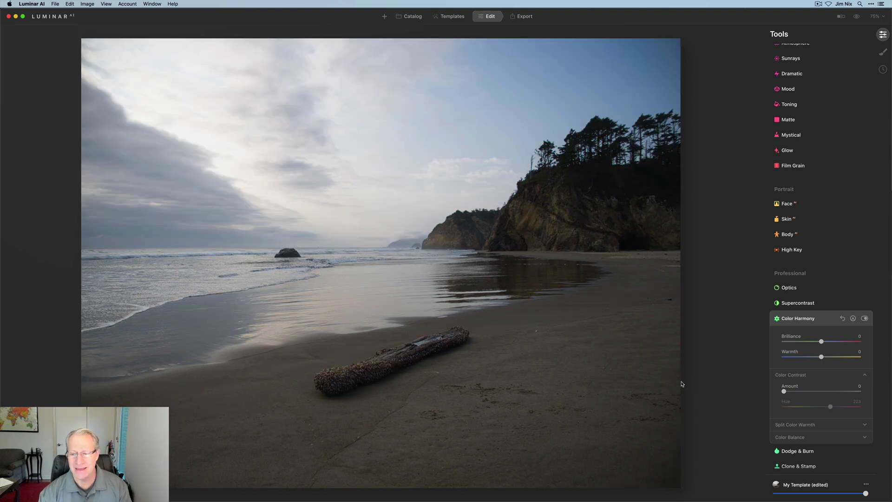
pyautogui.click(842, 318)
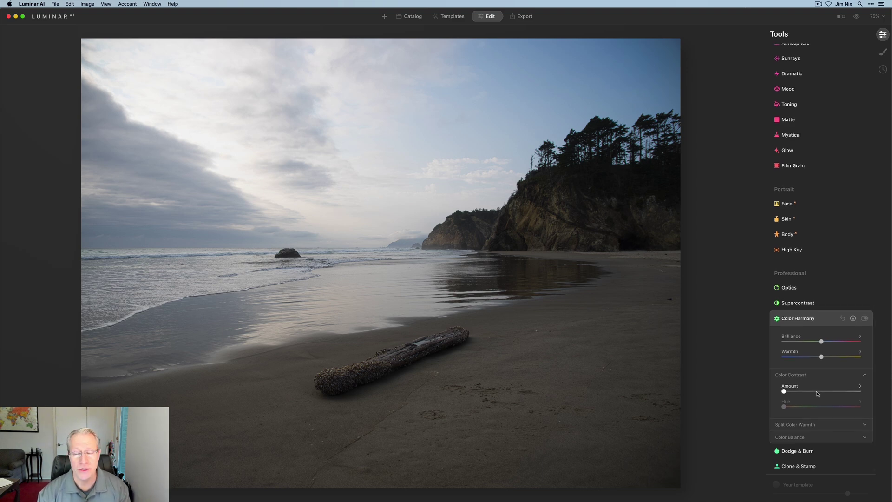
# Expand Split Color Warmth and try Warm at -100 before returning it to 0
pyautogui.click(807, 424)
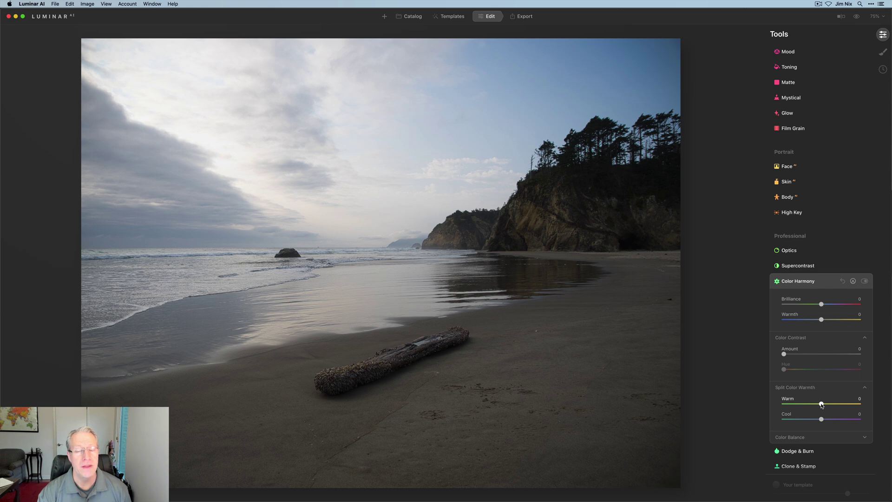
pyautogui.moveTo(821, 405); pyautogui.dragTo(771, 399)
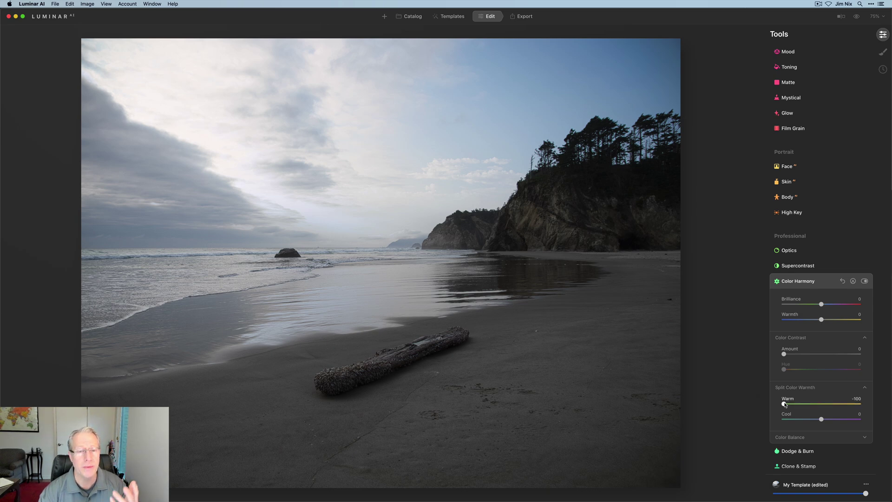
pyautogui.moveTo(784, 404); pyautogui.dragTo(823, 400)
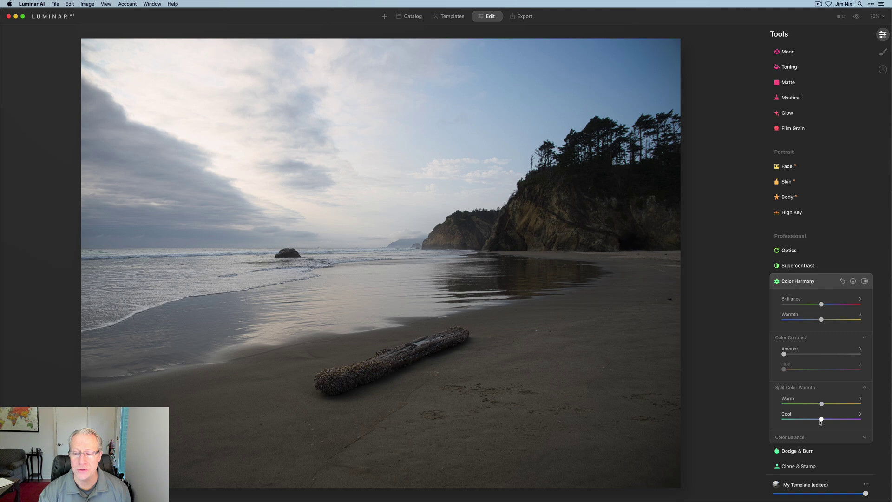
# Test a pink sky with Cool at 100 and Warm at -98, then reset Color Harmony
pyautogui.moveTo(821, 420); pyautogui.dragTo(862, 413)
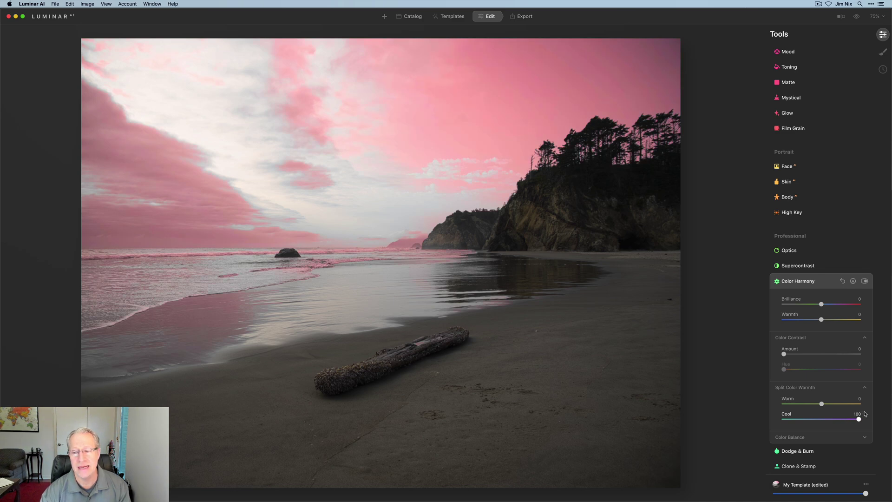
pyautogui.moveTo(858, 418); pyautogui.dragTo(784, 404)
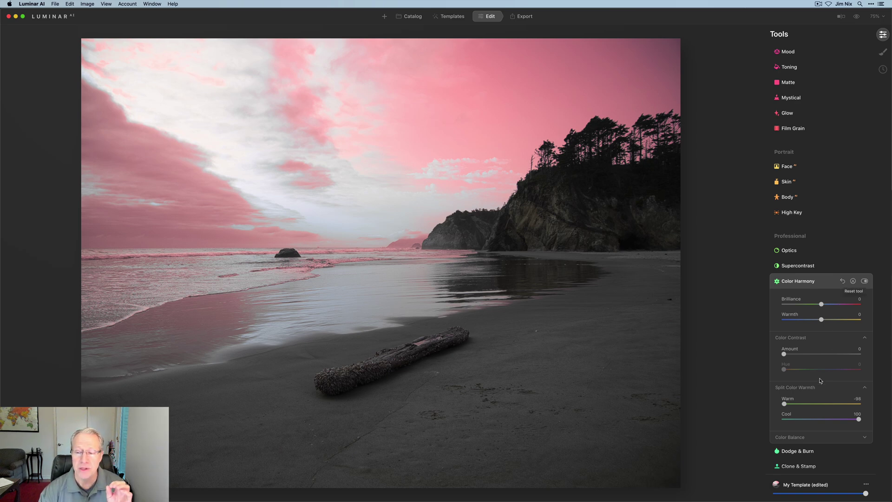
pyautogui.click(841, 281)
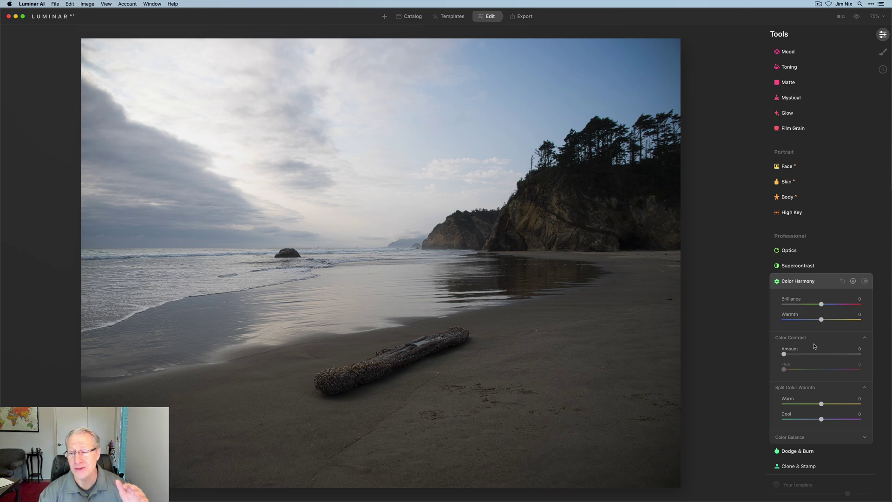
# Expand Color Balance with Shadows kept as the range, then switch to the ScreenColorMix copy.gif diagram
pyautogui.click(808, 436)
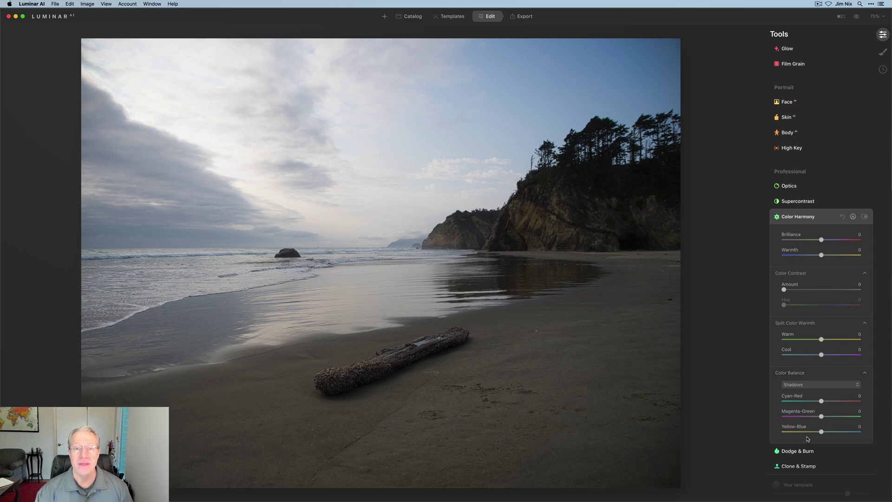
pyautogui.click(812, 385)
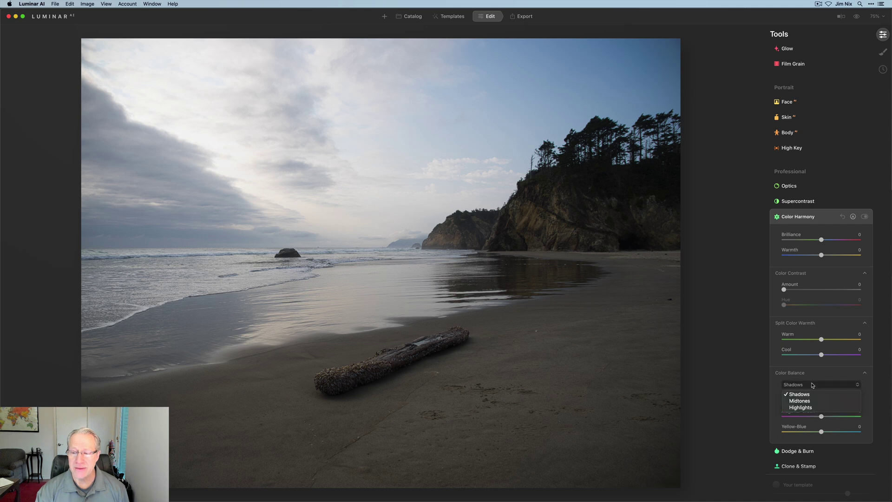
pyautogui.click(814, 393)
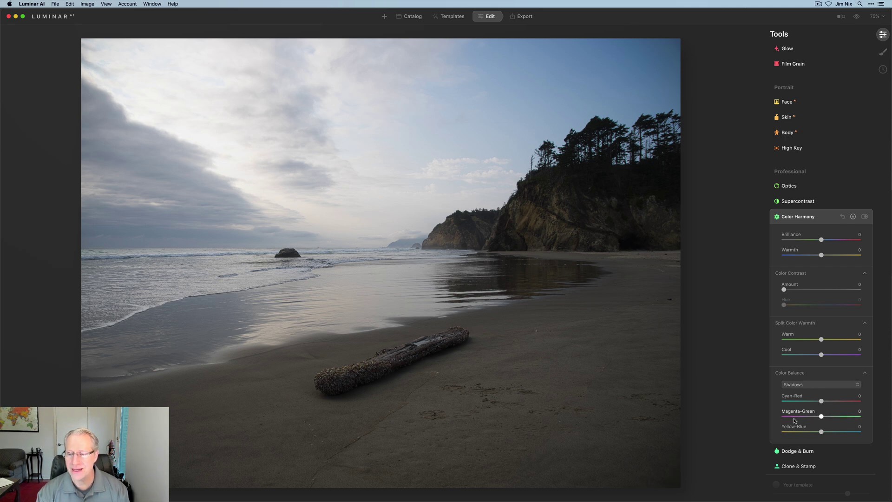
pyautogui.press('super+Tab')
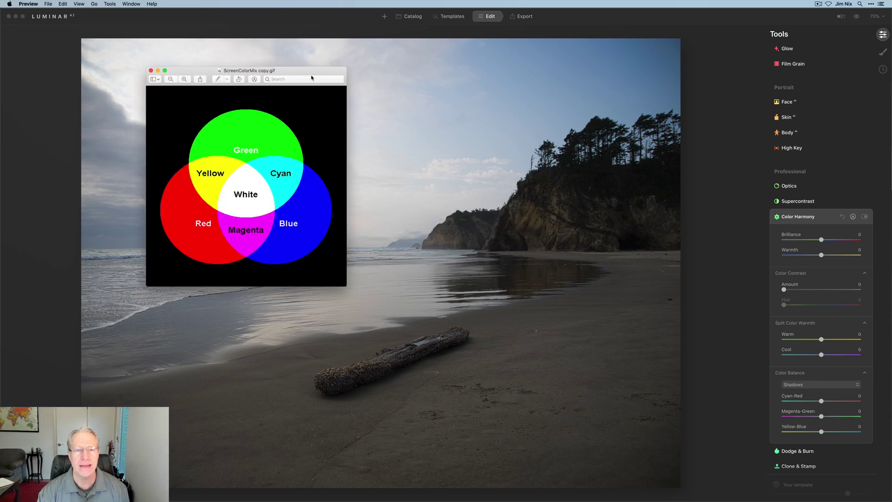
# Move the ScreenColorMix copy.gif Preview window to the lower right beside the Tools panel
pyautogui.moveTo(312, 73); pyautogui.dragTo(726, 247)
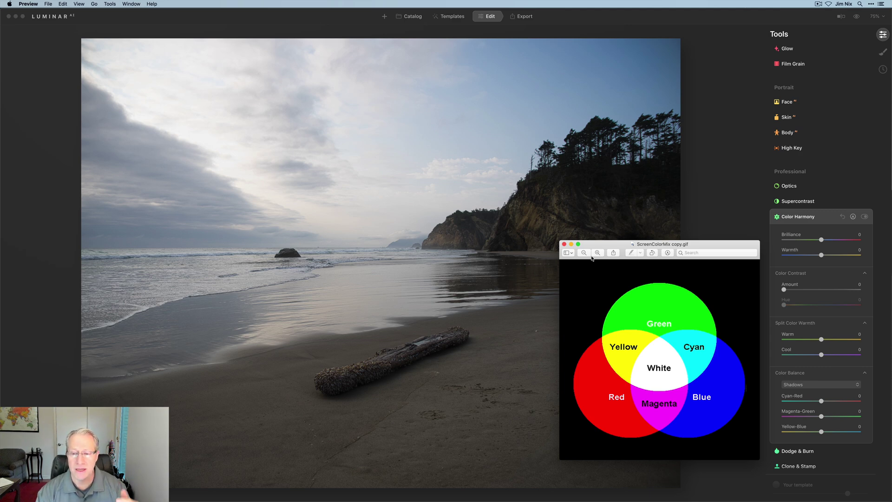
# Close the diagram, try Shadows Cyan-Red -18 and Yellow-Blue 16, then reset Color Harmony
pyautogui.click(564, 244)
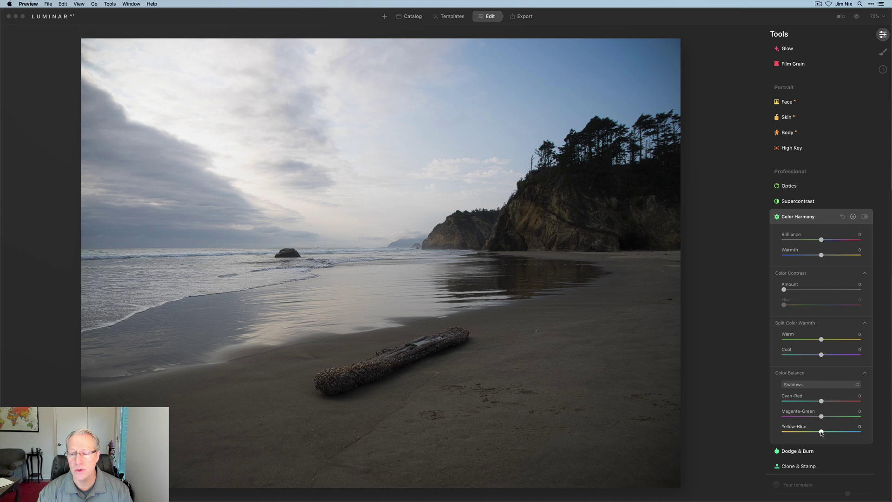
pyautogui.moveTo(821, 433); pyautogui.dragTo(815, 402)
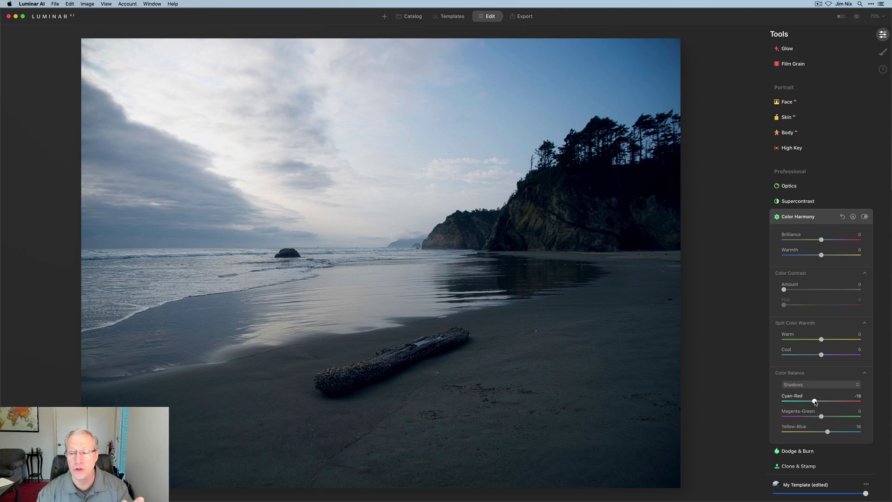
pyautogui.click(842, 217)
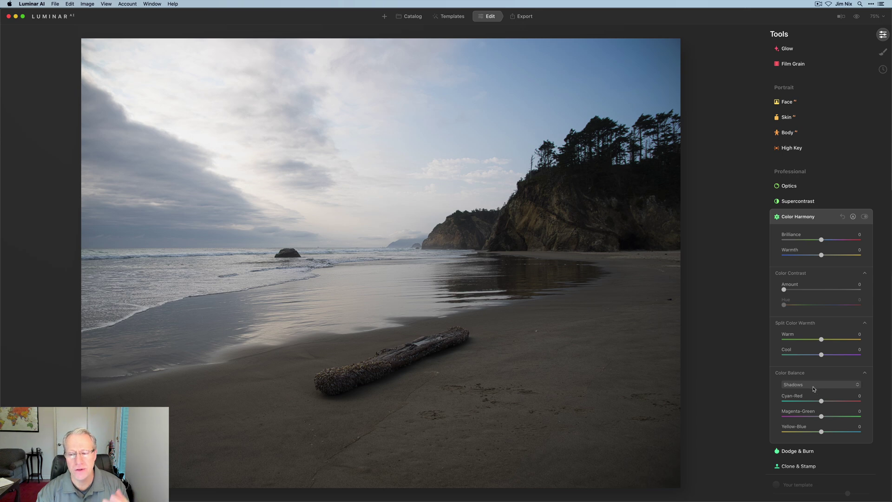
# Try a Midtones tint of Cyan-Red 21 and Yellow-Blue -26, then reset all values to 0
pyautogui.click(813, 388)
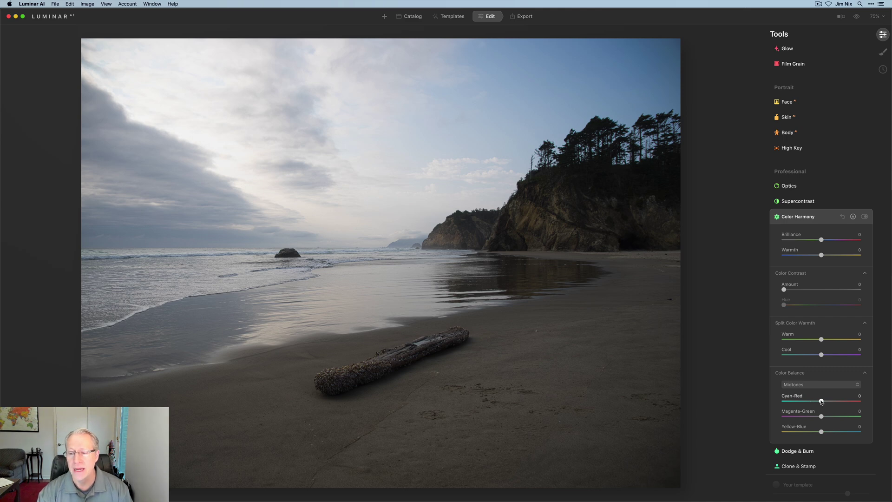
pyautogui.moveTo(821, 401); pyautogui.dragTo(829, 402)
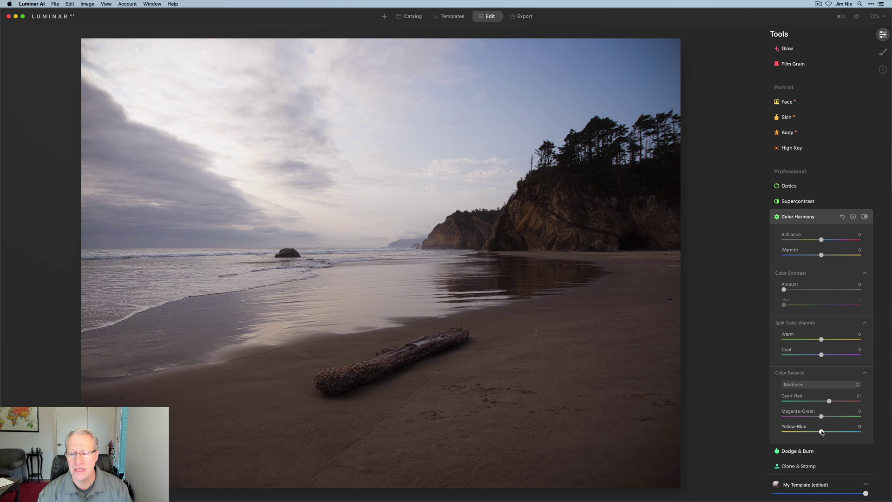
pyautogui.moveTo(821, 432); pyautogui.dragTo(811, 433)
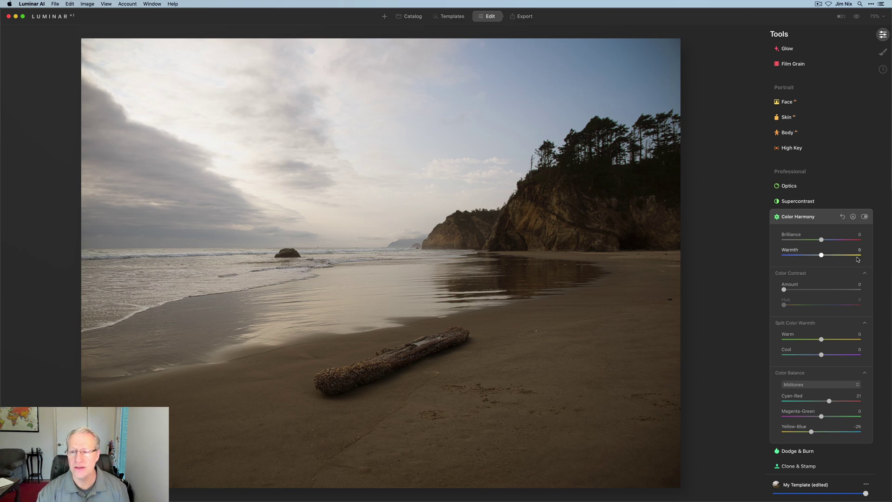
pyautogui.click(843, 217)
# Test a pink Highlights tint at Cyan-Red 43 and Magenta-Green -71, then reset everything to 0
pyautogui.click(821, 388)
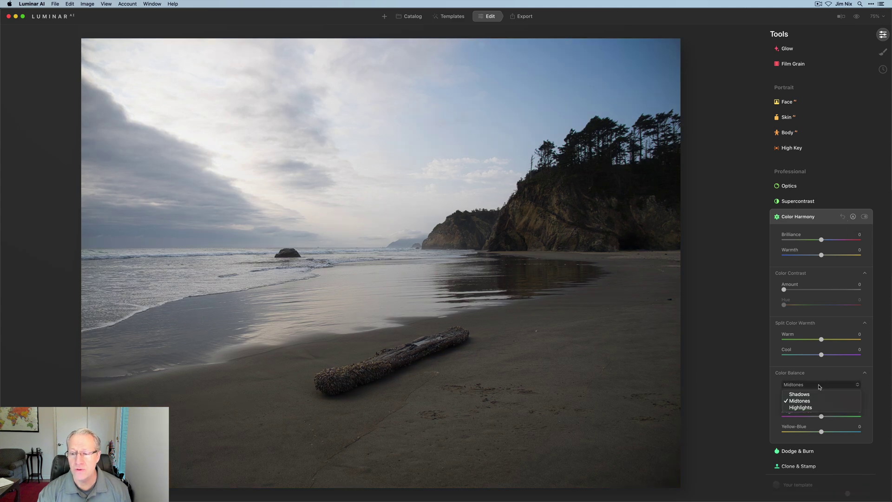
pyautogui.click(809, 407)
pyautogui.moveTo(821, 401); pyautogui.dragTo(820, 432)
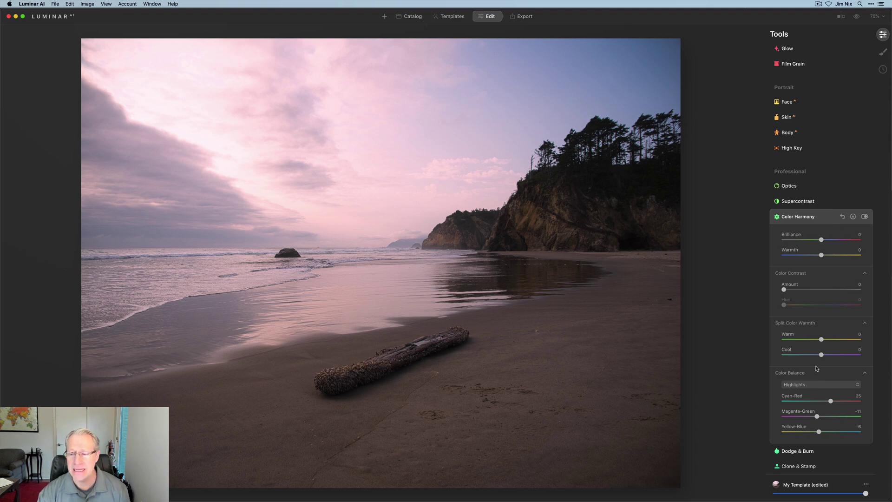
pyautogui.moveTo(830, 401)
pyautogui.mouseDown()
pyautogui.moveTo(857, 401)
pyautogui.moveTo(839, 401)
pyautogui.mouseUp()
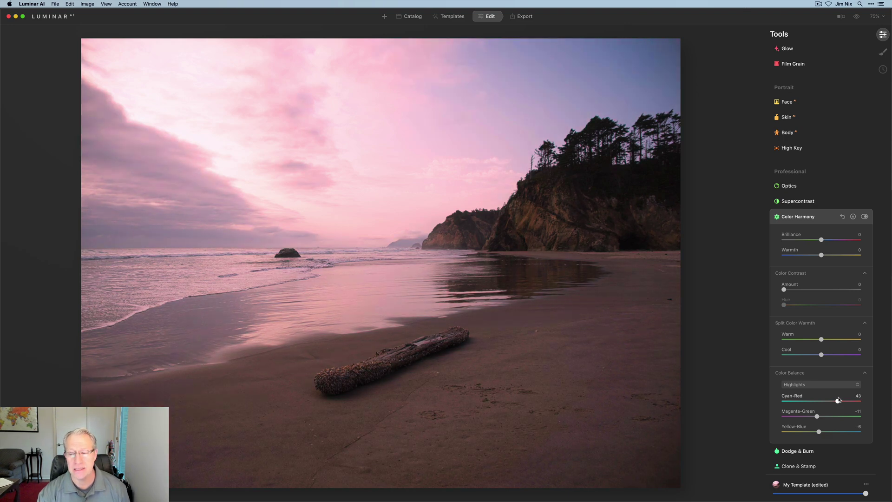
pyautogui.moveTo(816, 416); pyautogui.dragTo(794, 416)
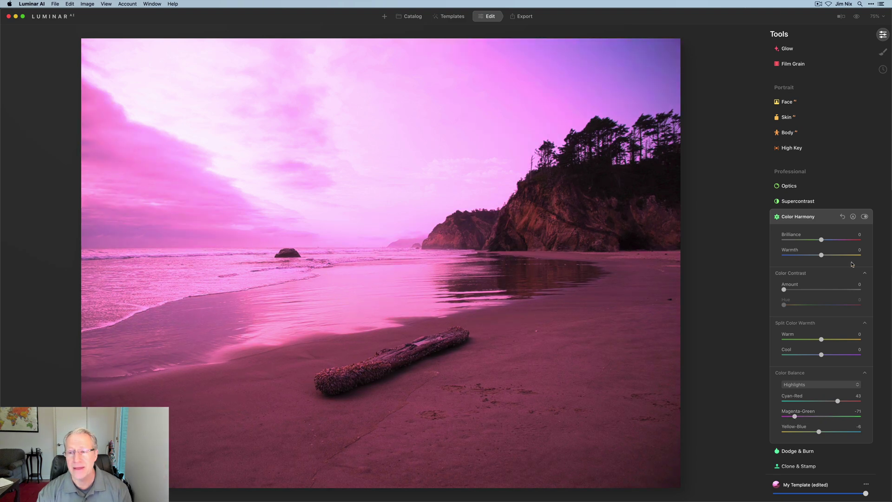
pyautogui.click(842, 217)
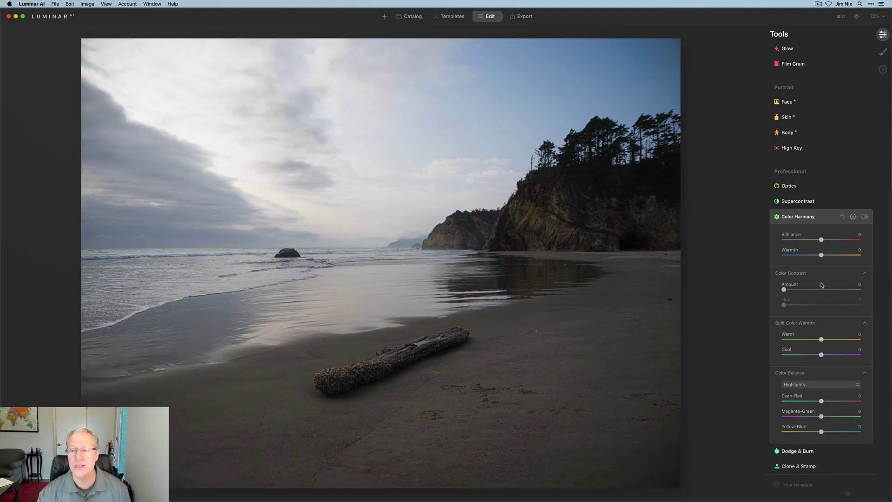
# Set Brilliance 14, Warmth -14, Color Contrast 47 with Hue 44, and Warm 29
pyautogui.moveTo(821, 240)
pyautogui.mouseDown()
pyautogui.moveTo(829, 240)
pyautogui.moveTo(816, 256)
pyautogui.mouseUp()
pyautogui.moveTo(783, 289); pyautogui.dragTo(821, 290)
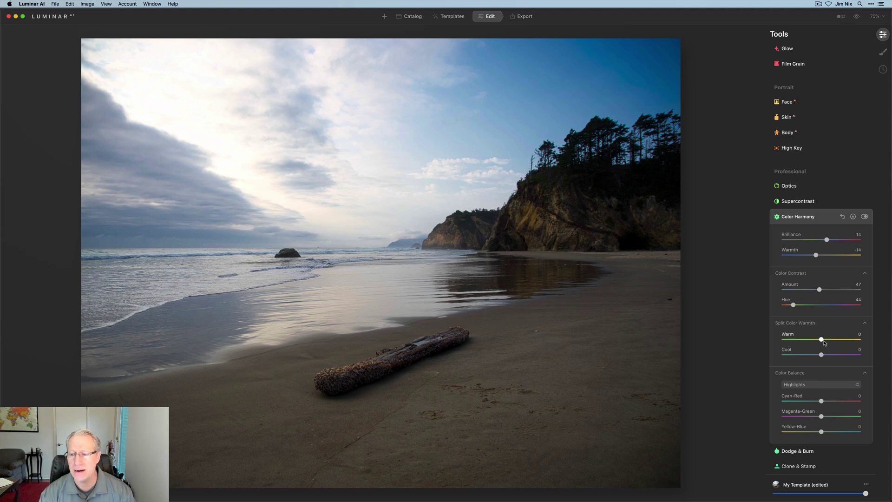
pyautogui.moveTo(821, 339); pyautogui.dragTo(834, 341)
# Tint the Shadows slightly toward cyan and blue in Color Balance
pyautogui.click(820, 384)
pyautogui.click(810, 390)
pyautogui.moveTo(821, 401); pyautogui.dragTo(818, 401)
pyautogui.moveTo(821, 432); pyautogui.dragTo(825, 432)
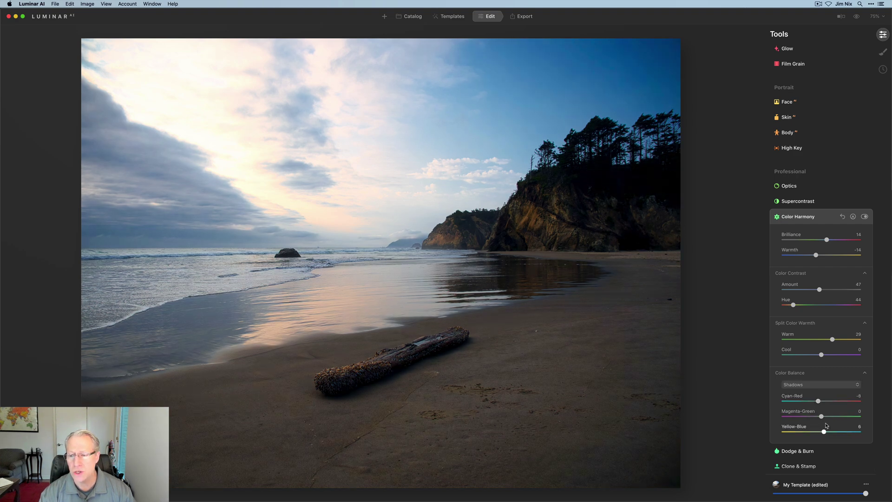
# Set the Highlights color balance to Cyan-Red 21 and Yellow-Blue -9
pyautogui.click(817, 384)
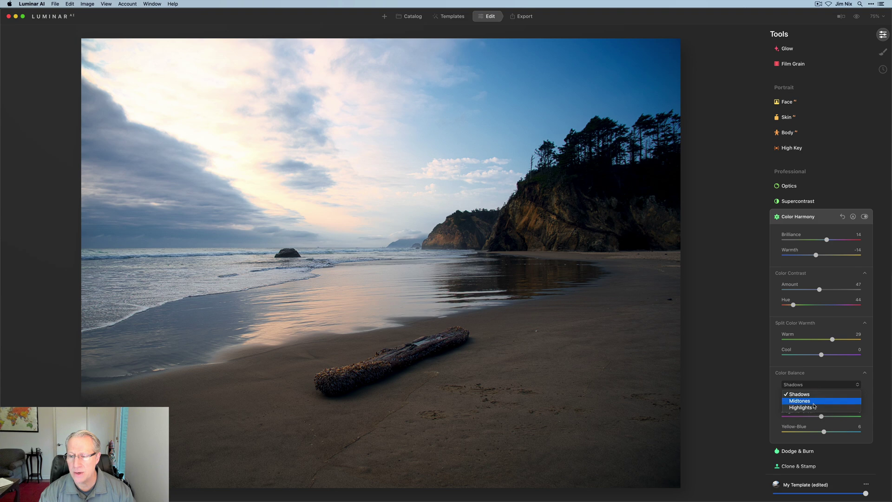
pyautogui.click(813, 408)
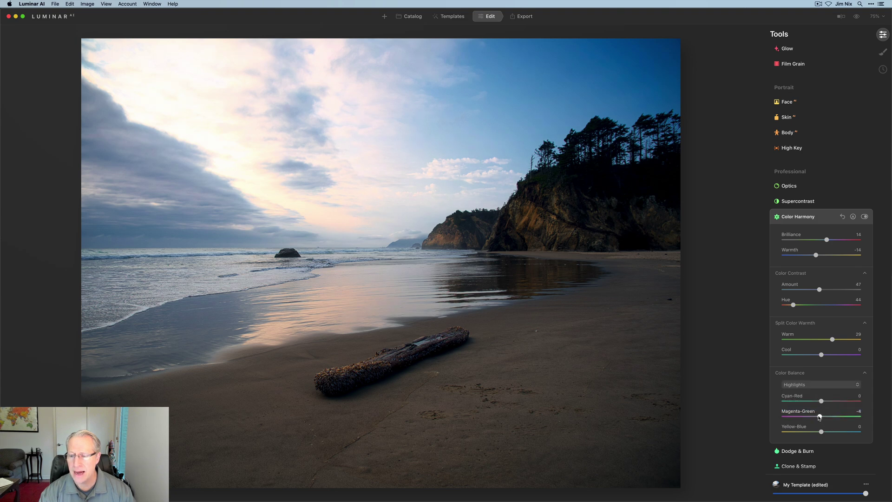
pyautogui.moveTo(821, 432); pyautogui.dragTo(831, 403)
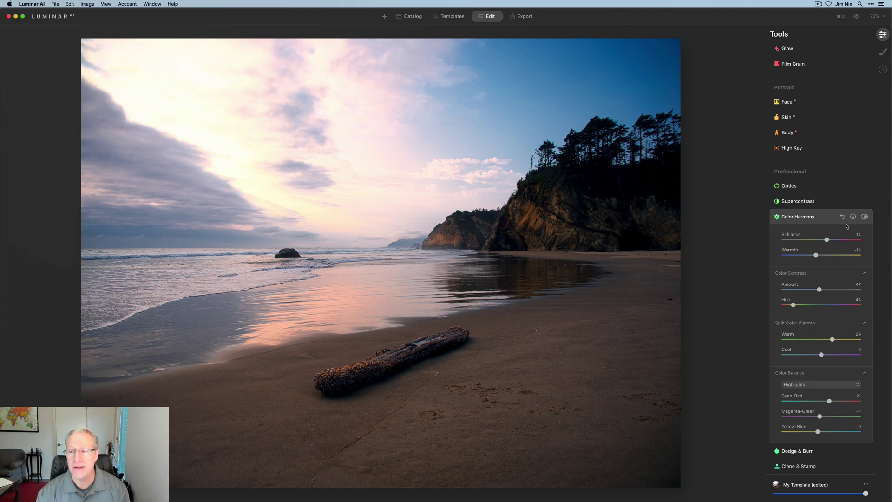
# Toggle Color Harmony off and on repeatedly to compare the original grey-blue beach with the sunset
pyautogui.click(864, 217)
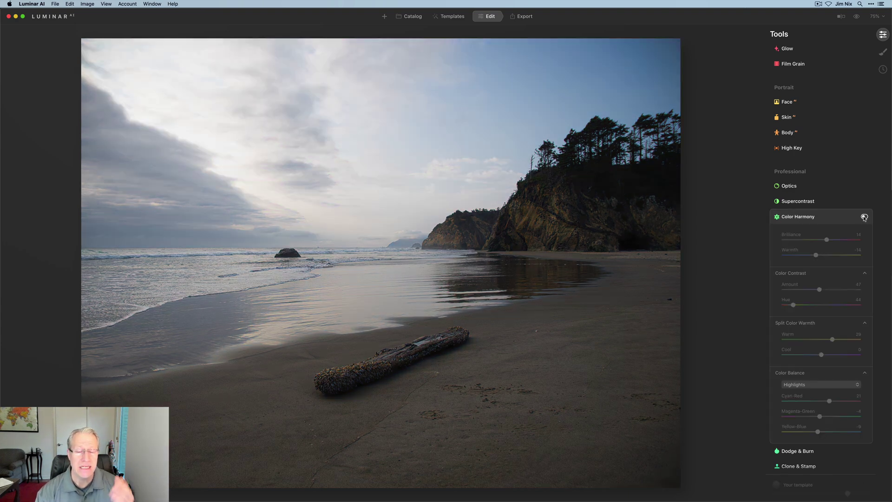
pyautogui.click(864, 216)
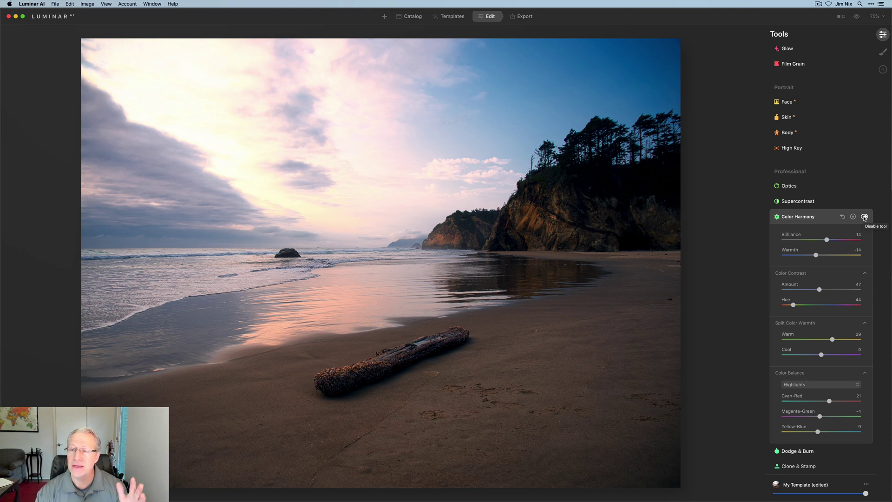
pyautogui.scroll(3, 809, 162)
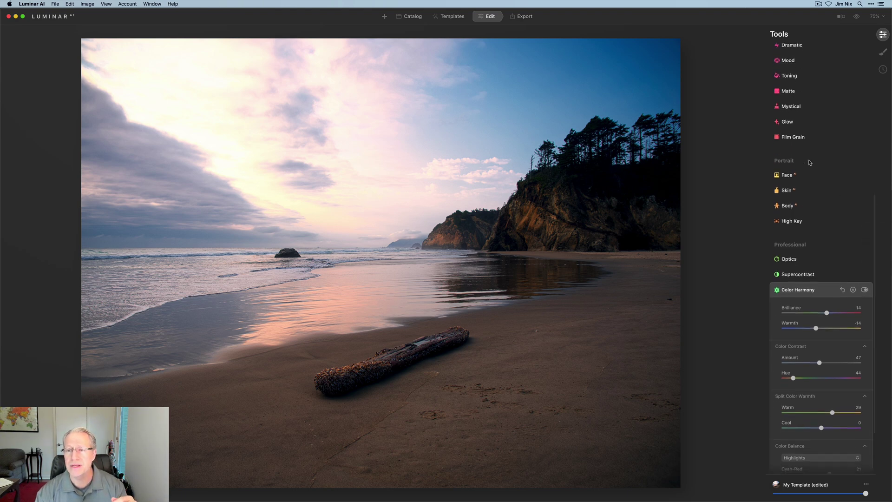
pyautogui.scroll(-3, 809, 162)
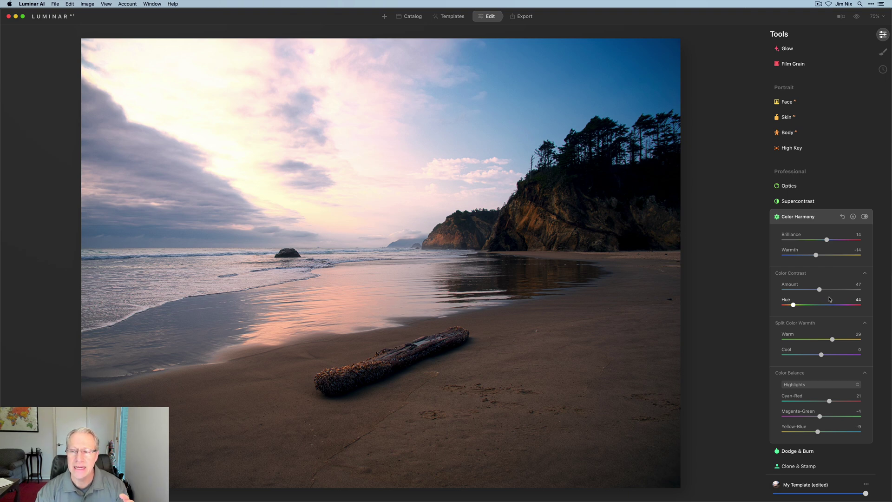
pyautogui.click(864, 217)
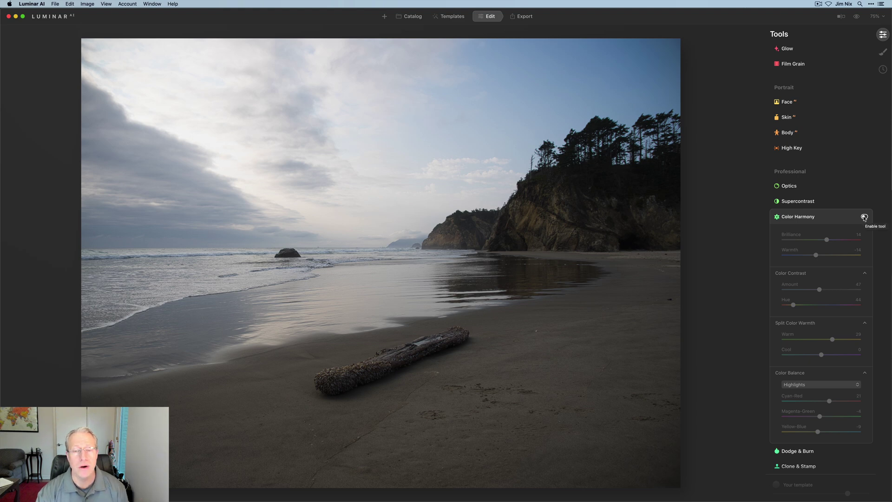
pyautogui.click(864, 217)
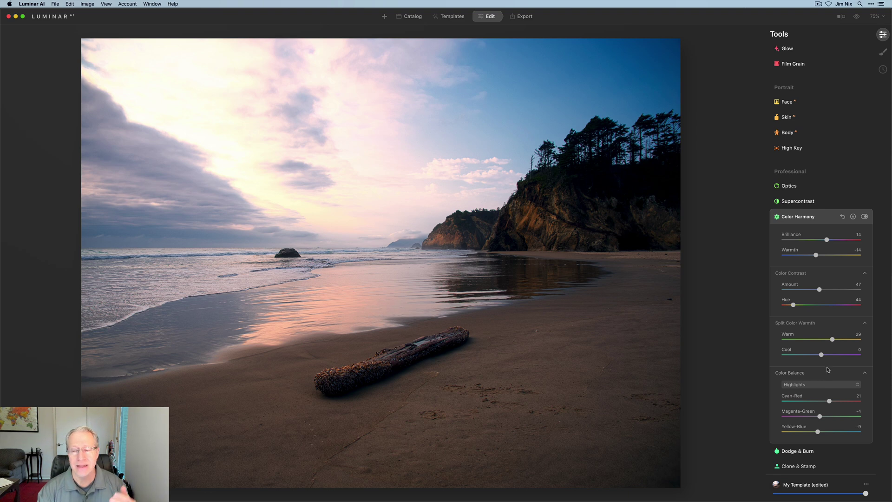
# Switch Color Harmony off and back on to show the pink-and-blue sunset result
pyautogui.click(864, 217)
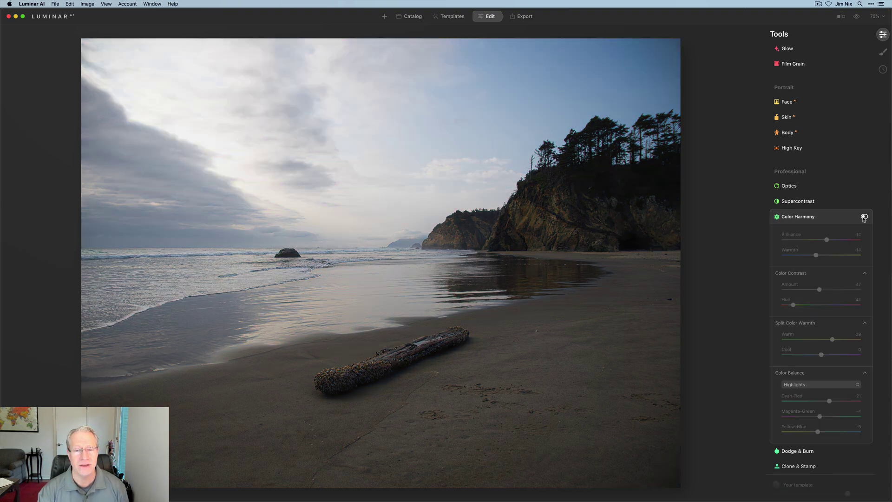
pyautogui.click(864, 217)
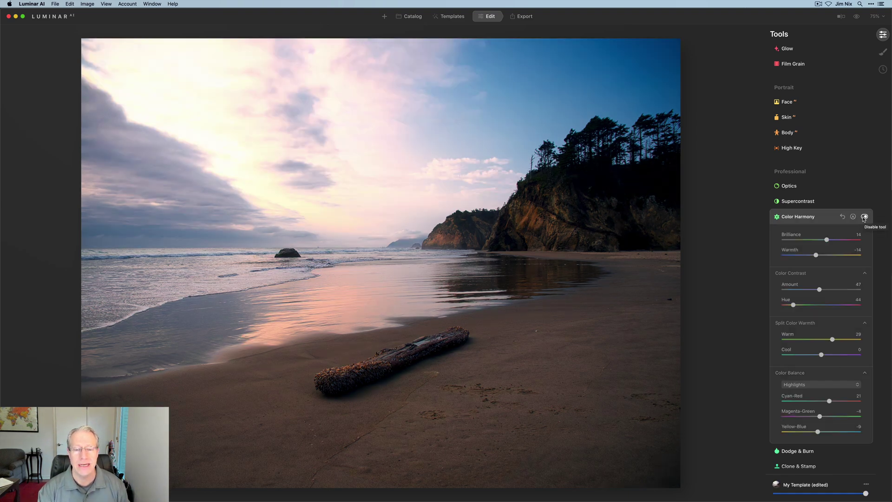